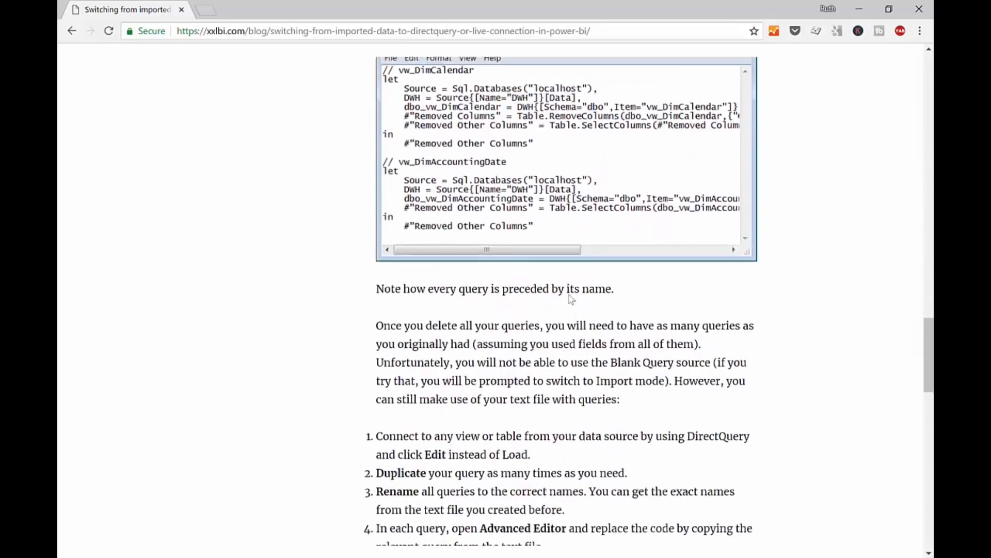
Review the article on switching from imported data to DirectQuery, select its web address, and switch to Power BI Desktop.
scroll(578, 316, up, 6)
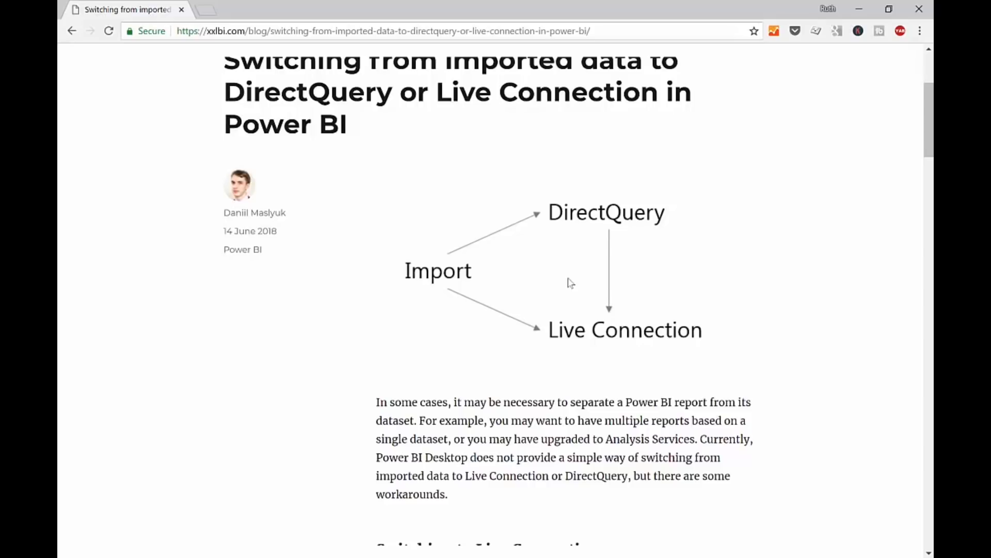
click(629, 31)
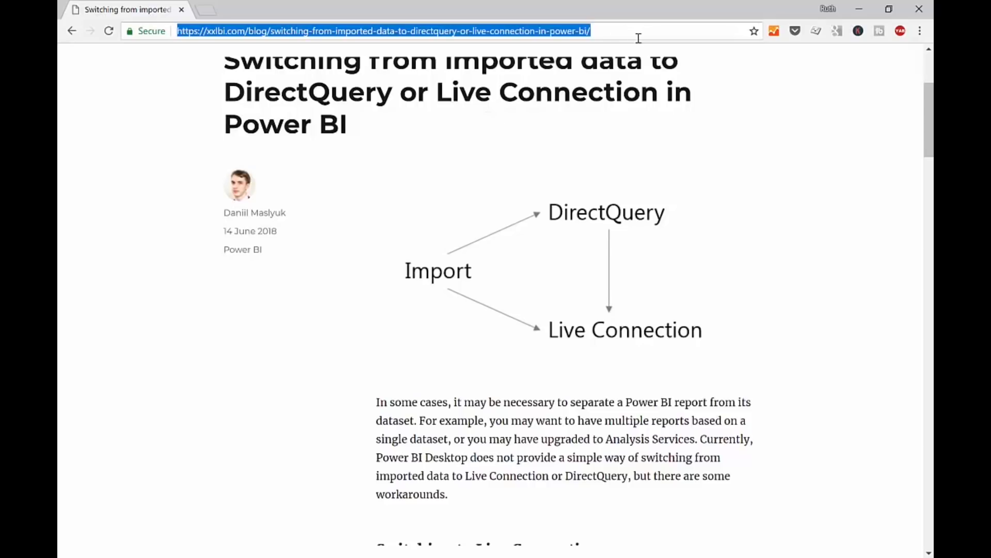
key(alt+Tab)
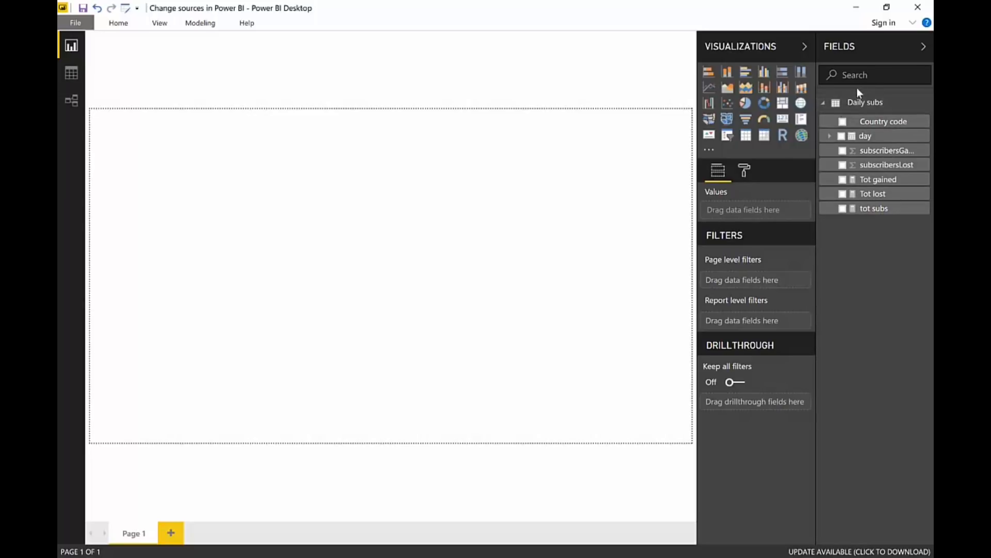
Examine the Daily subs table's rows and the formulas of its Tot gained, Tot lost and tot subs measures.
click(74, 71)
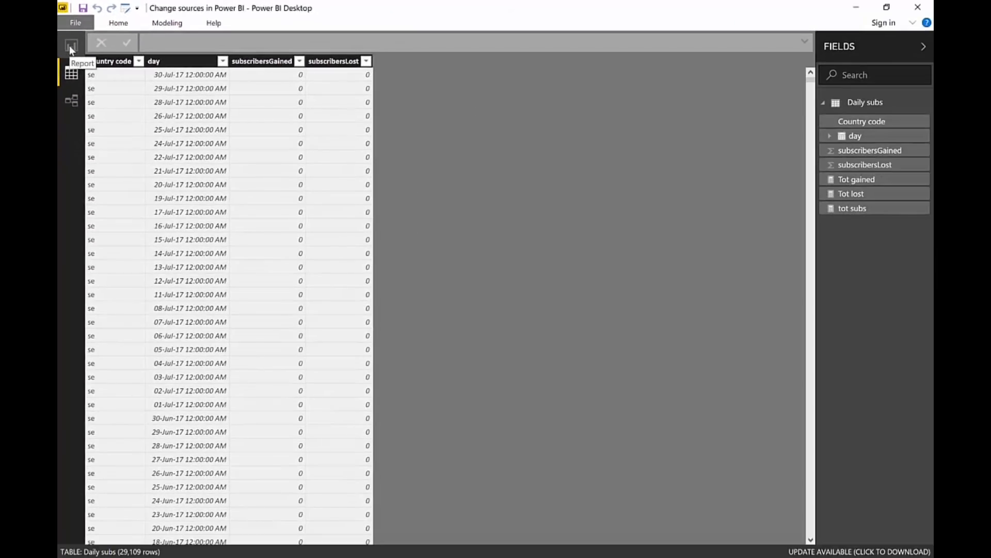
click(71, 45)
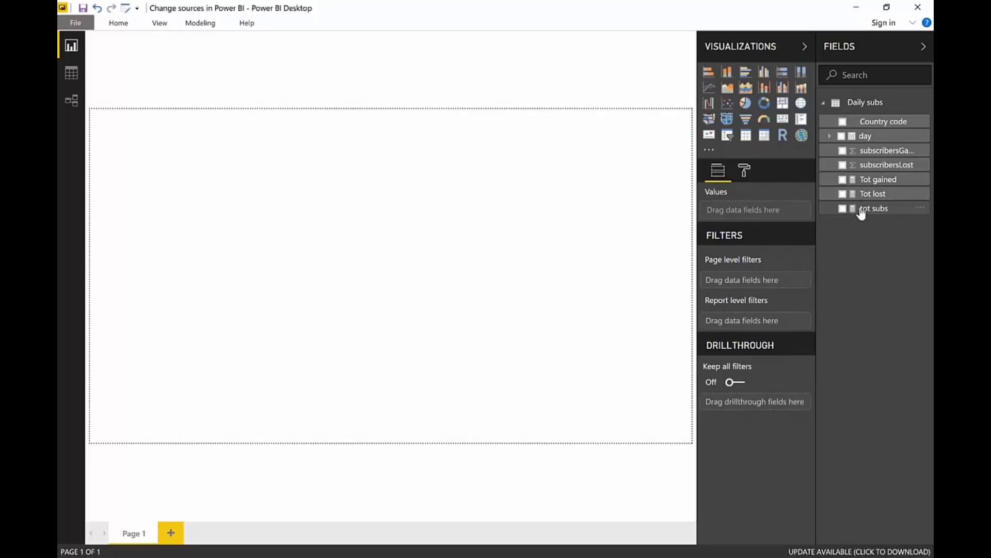
click(859, 182)
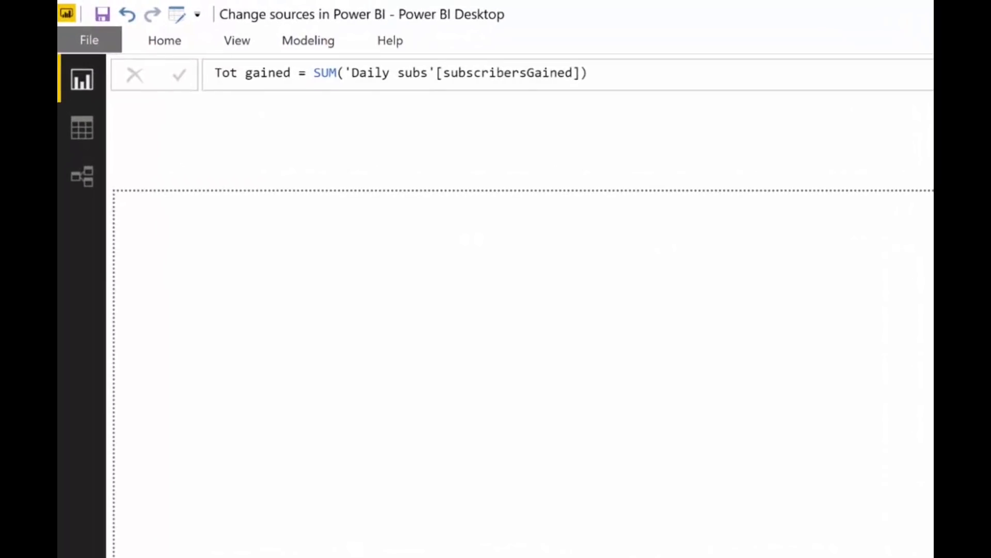
click(858, 195)
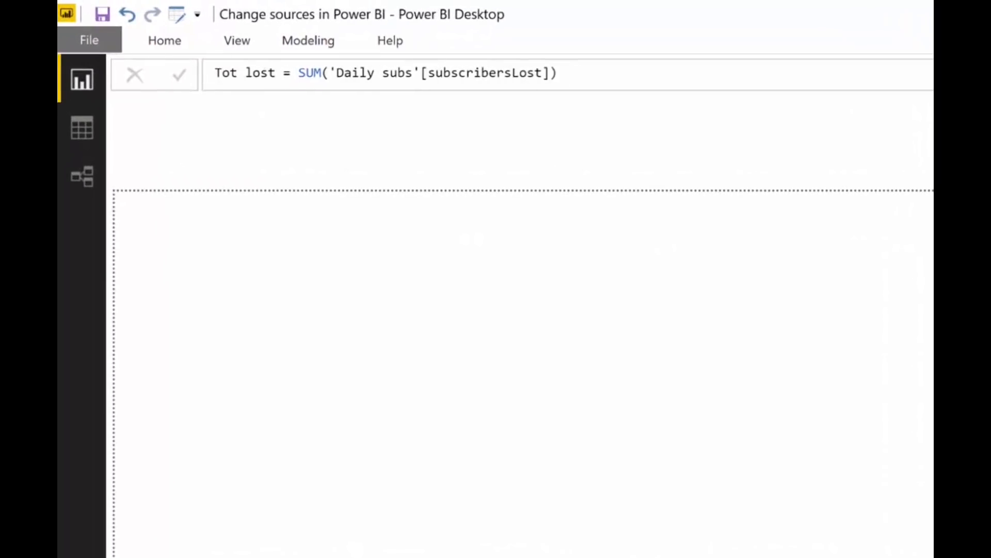
click(859, 207)
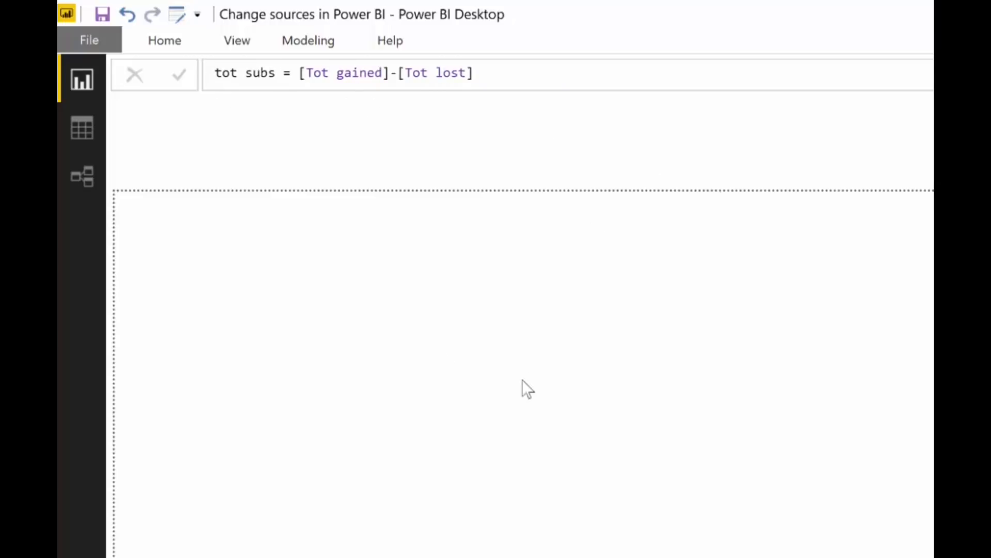
In the Power Query Editor, check the Daily subs query's Source step and import data.csv as a new Text/CSV query.
click(178, 15)
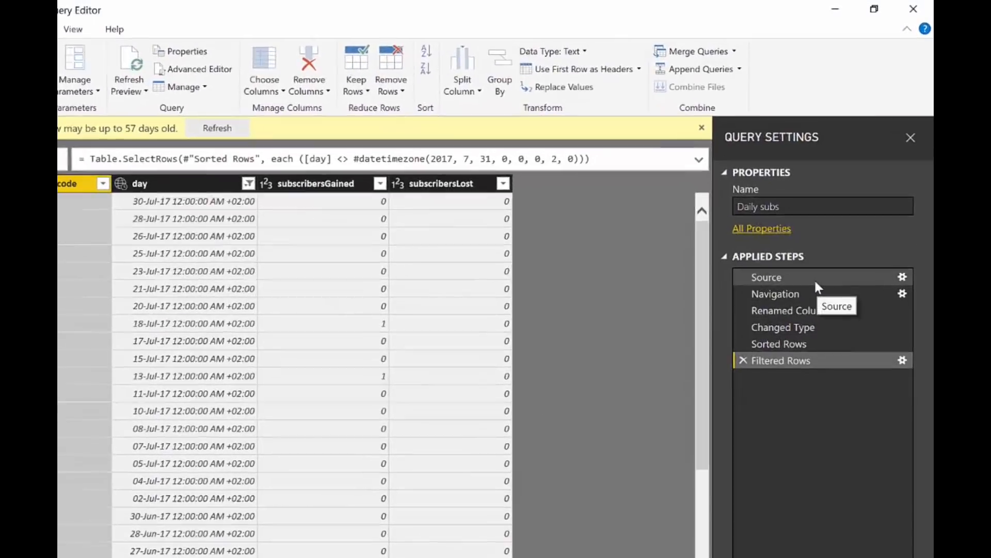
click(821, 254)
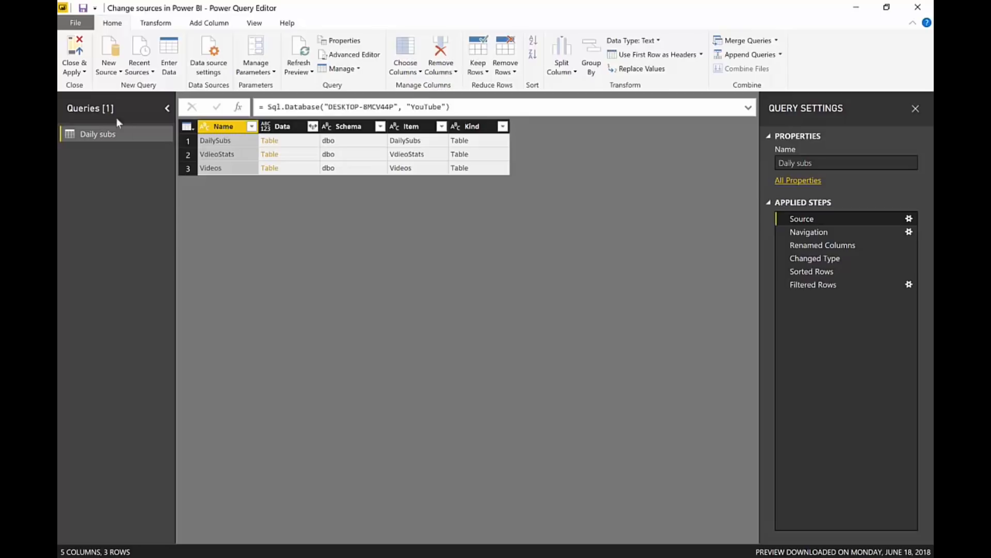
click(108, 67)
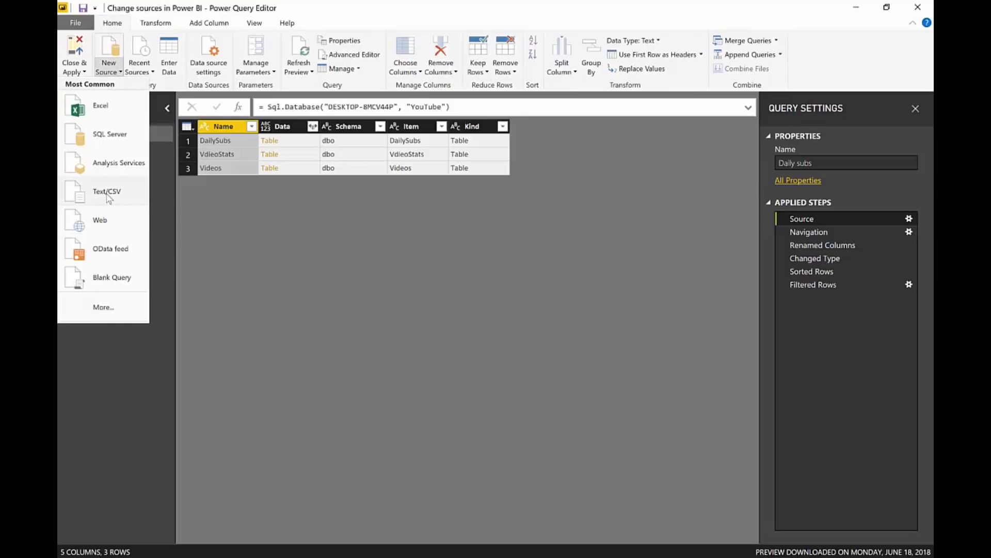
click(108, 195)
click(298, 143)
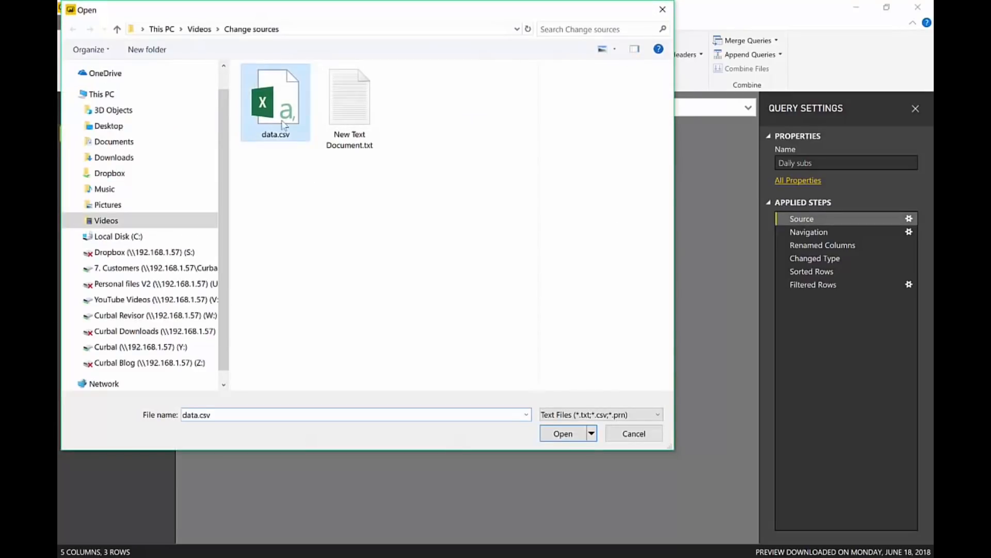
click(568, 429)
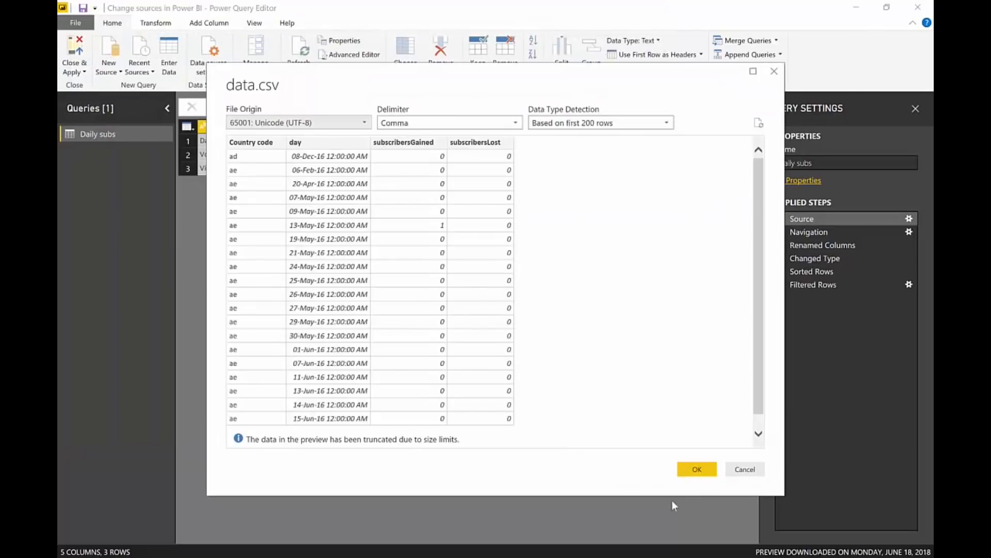
click(696, 469)
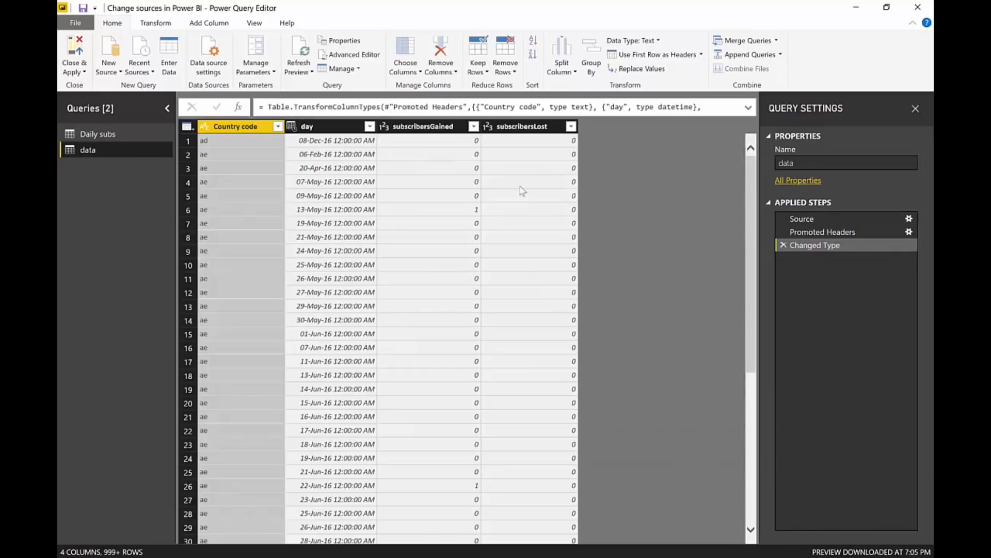
Try to rename the imported data query as Daily subs, and name it Daily subs1 instead.
click(812, 163)
text(Dai)
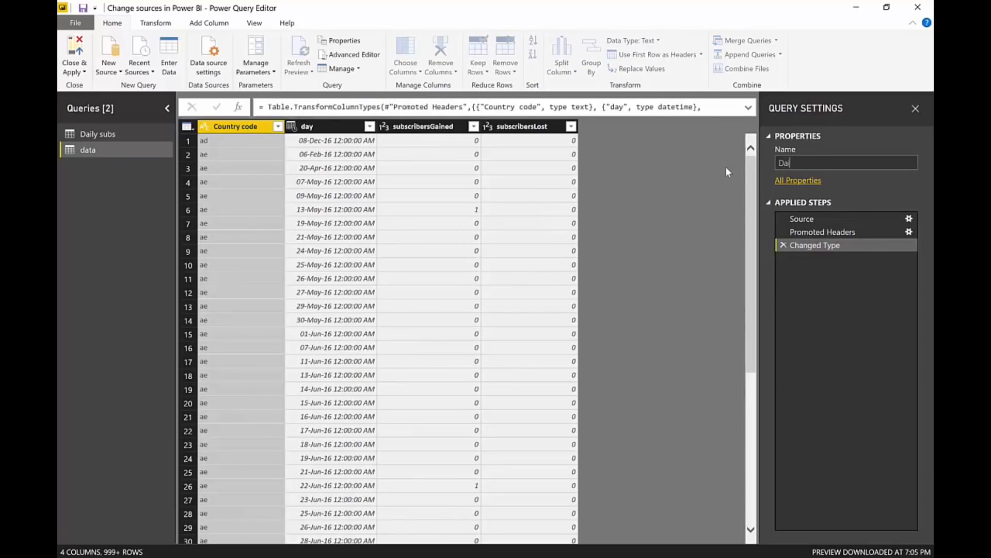
text(ly subs)
key(Return)
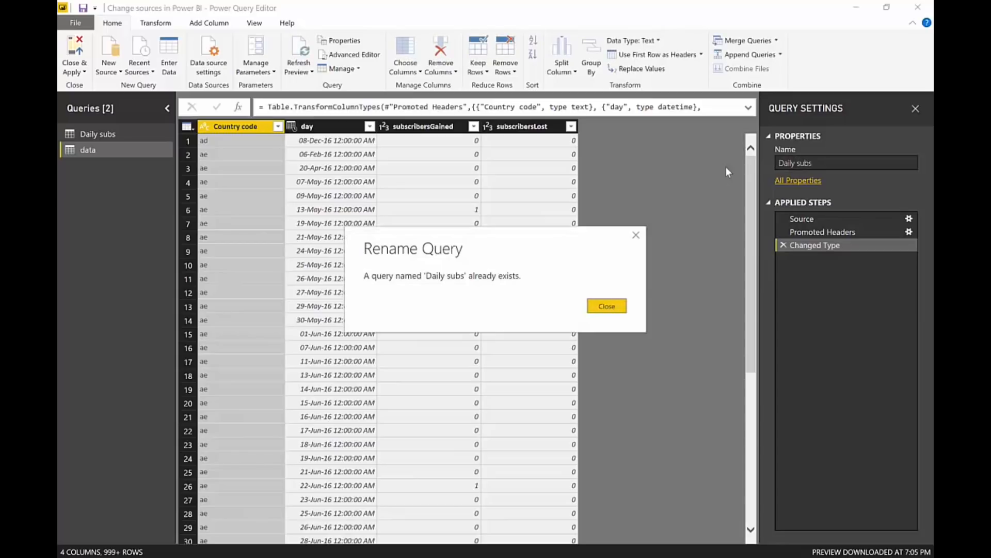
key(Return)
text(1)
key(Return)
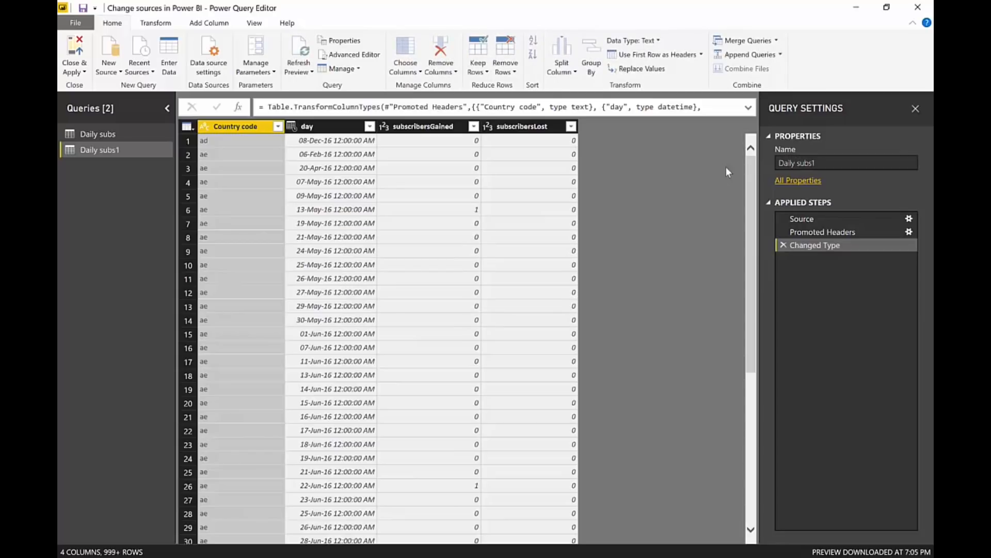
Delete the original SQL-based Daily subs query from the query list.
click(103, 135)
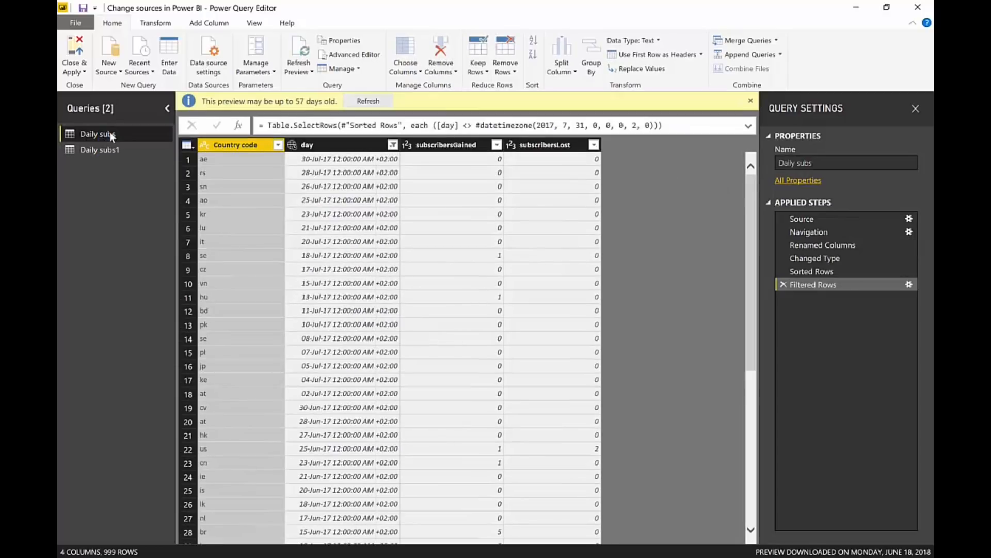
right_click(109, 133)
click(137, 166)
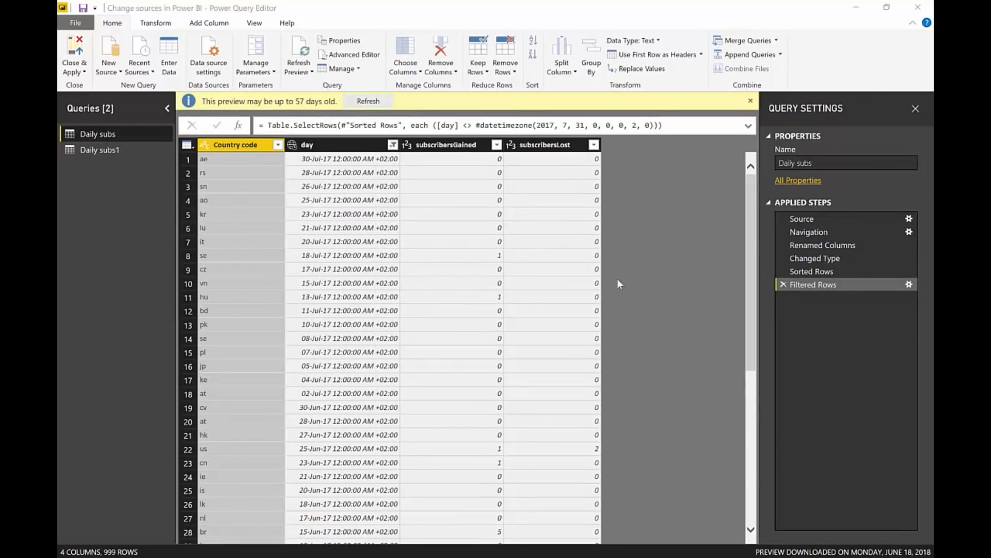
click(558, 307)
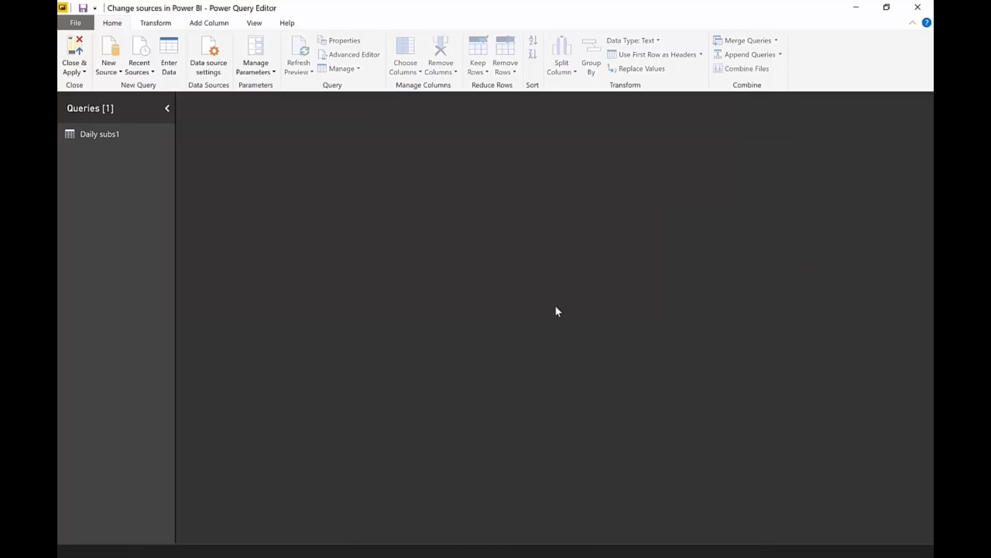
Rename the Daily subs1 query as Daily subs, and close the query editor with the changes applied.
click(168, 138)
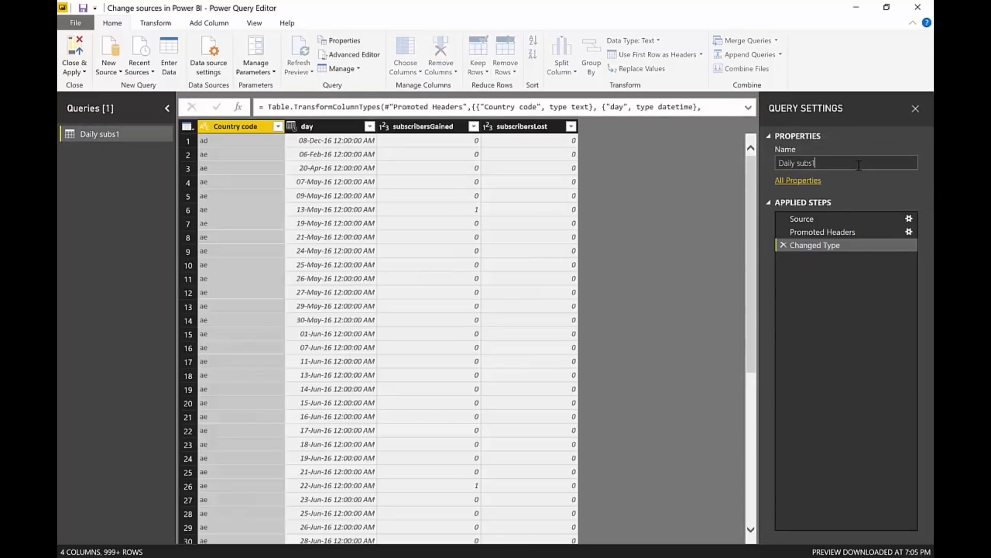
key(Return)
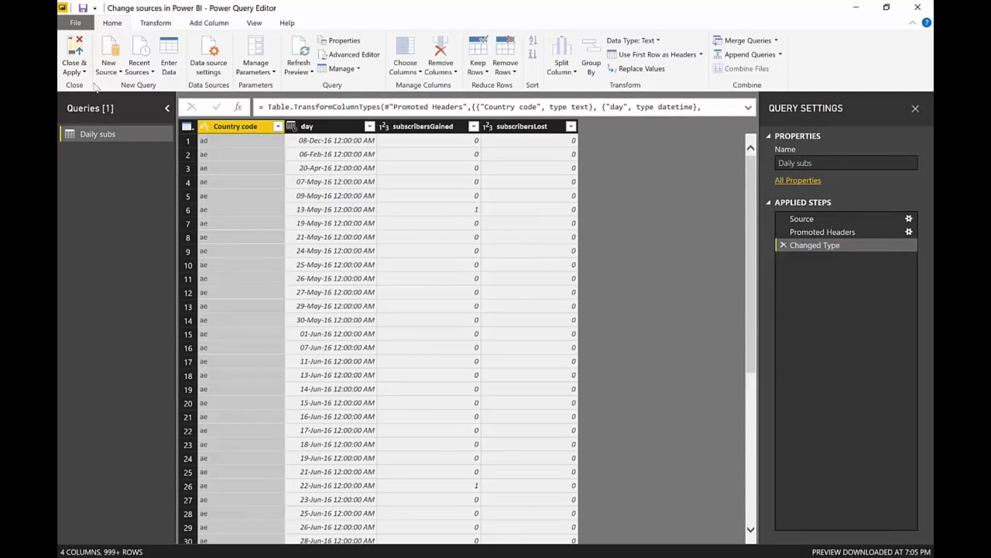
click(77, 71)
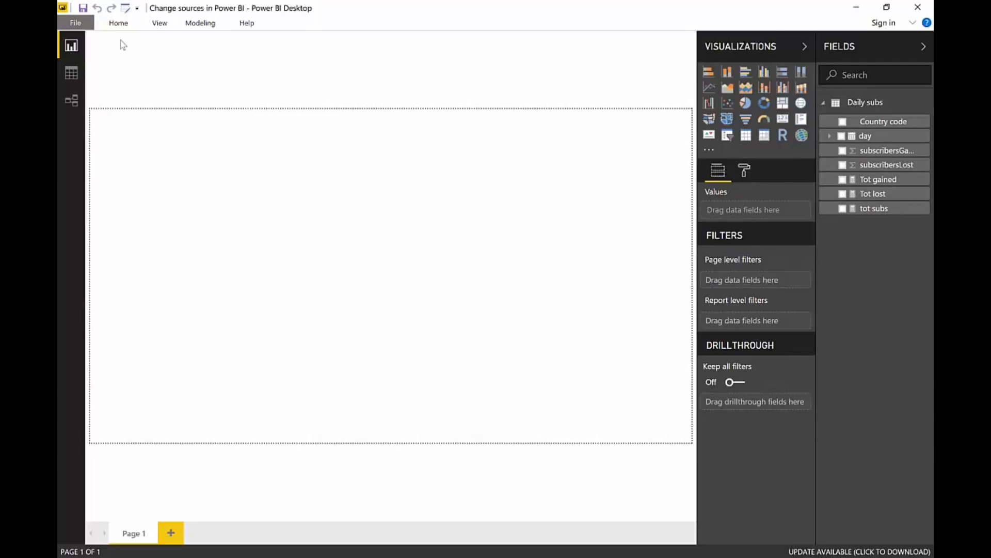
In the Power Query Editor, check the SQL-based Daily subs query's Source step and import data.csv as a new Text/CSV query.
click(125, 8)
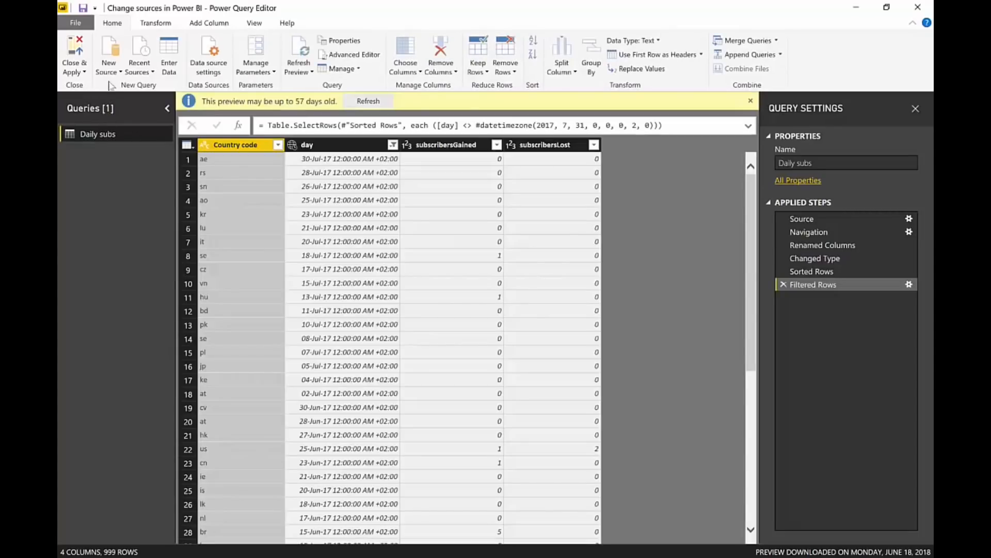
click(854, 220)
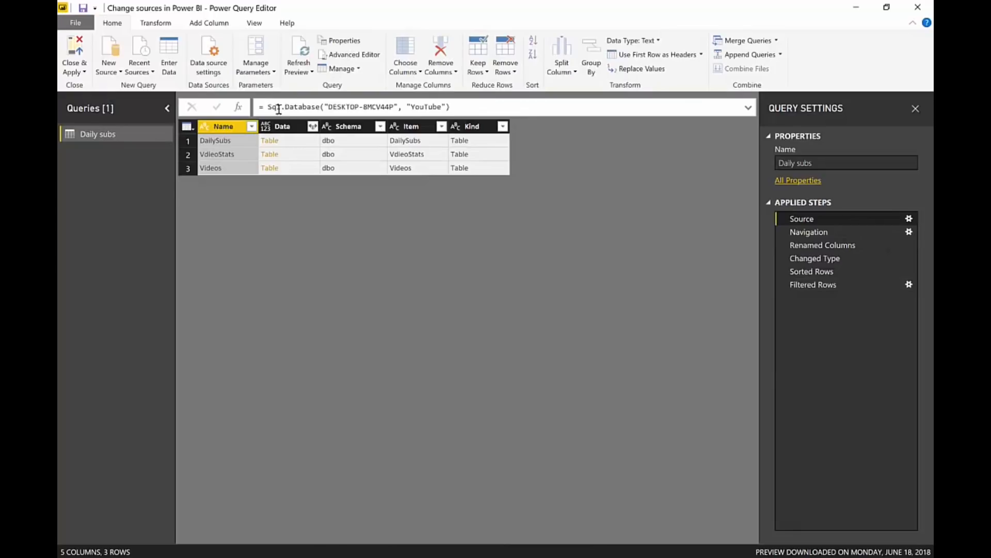
click(109, 65)
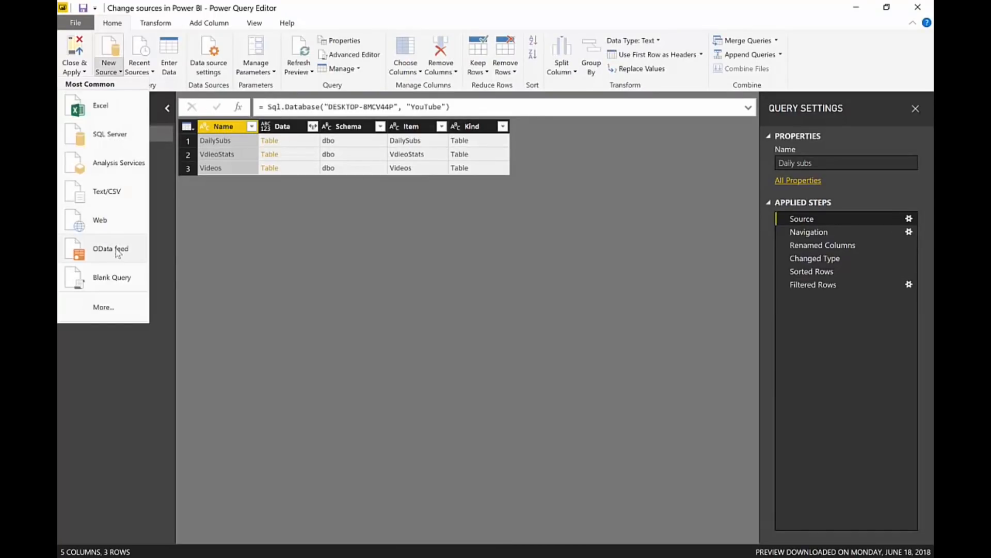
click(121, 198)
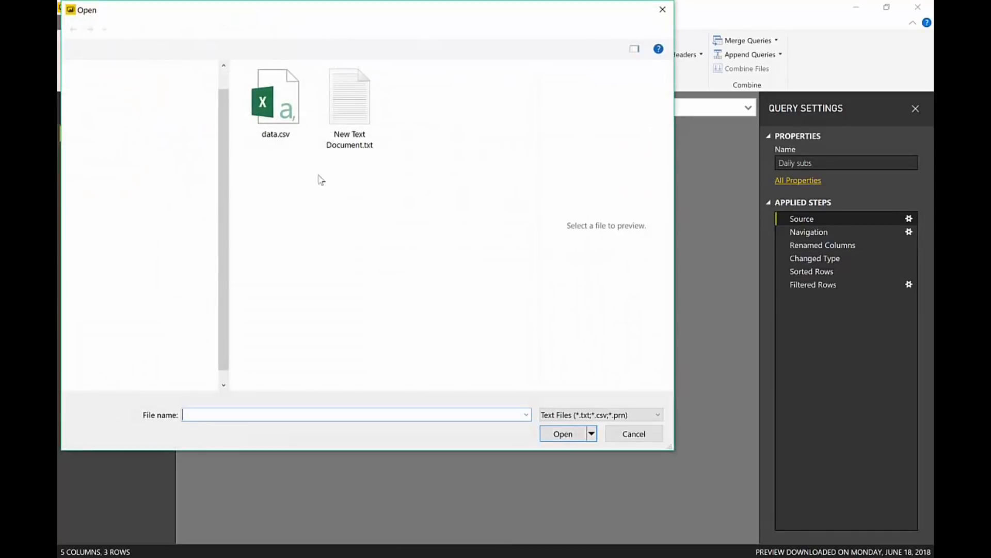
click(289, 116)
click(571, 437)
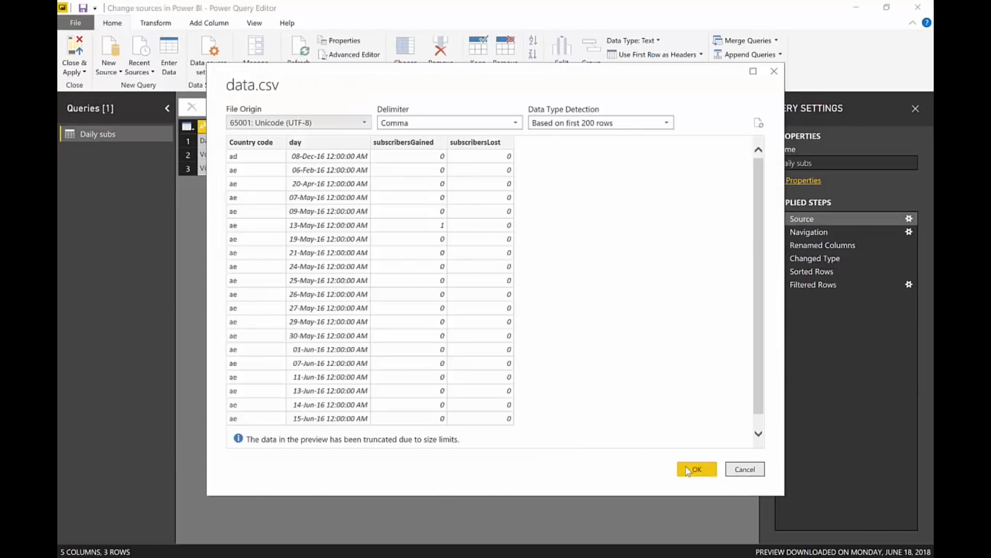
click(696, 470)
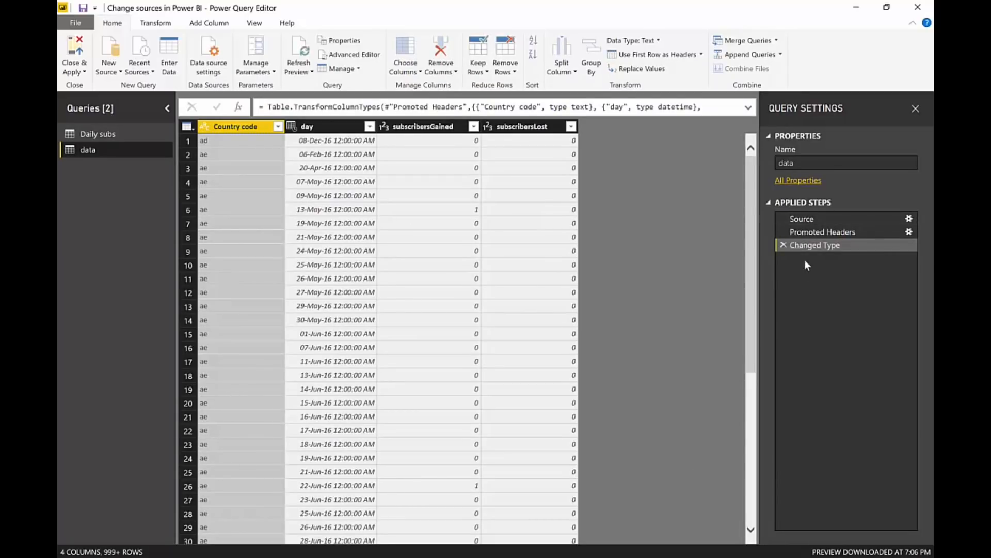
Compare the applied steps of the data query with the Source, Navigation and Renamed Columns steps of the Daily subs query.
click(804, 218)
click(813, 229)
click(812, 246)
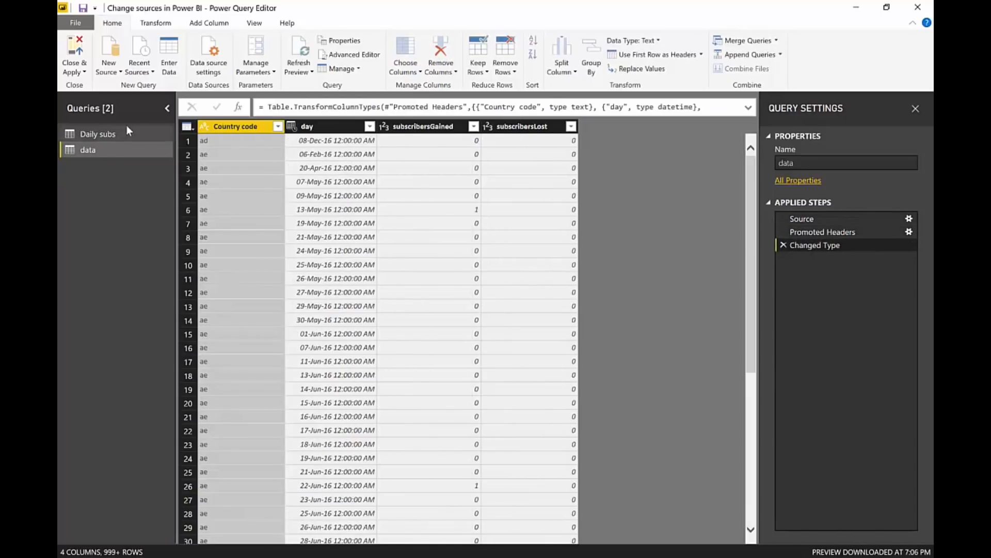
click(96, 133)
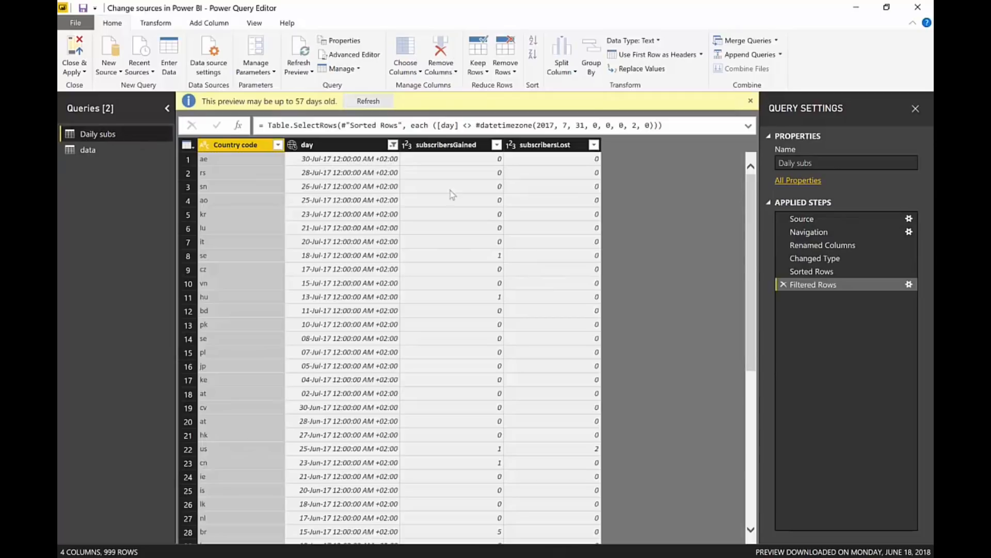
click(824, 218)
click(824, 232)
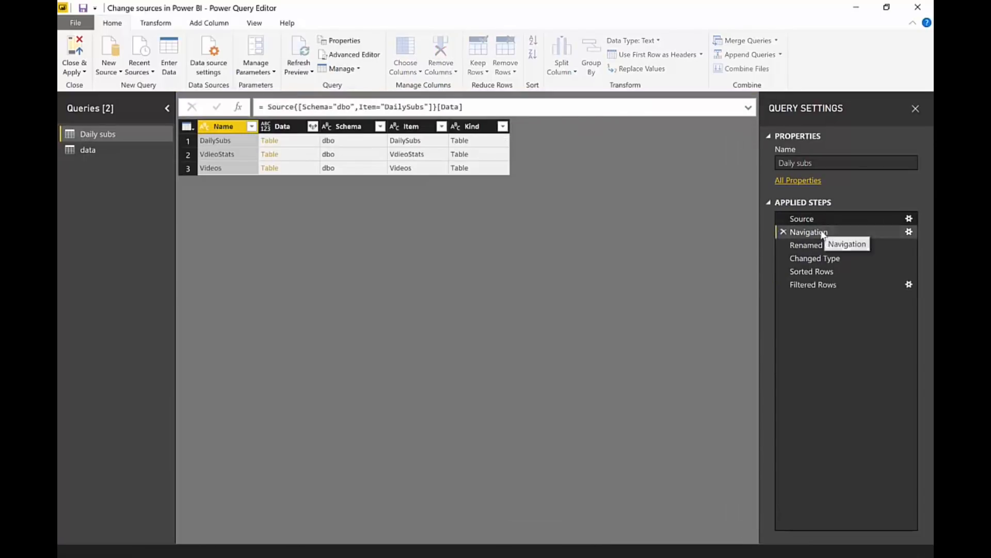
click(823, 246)
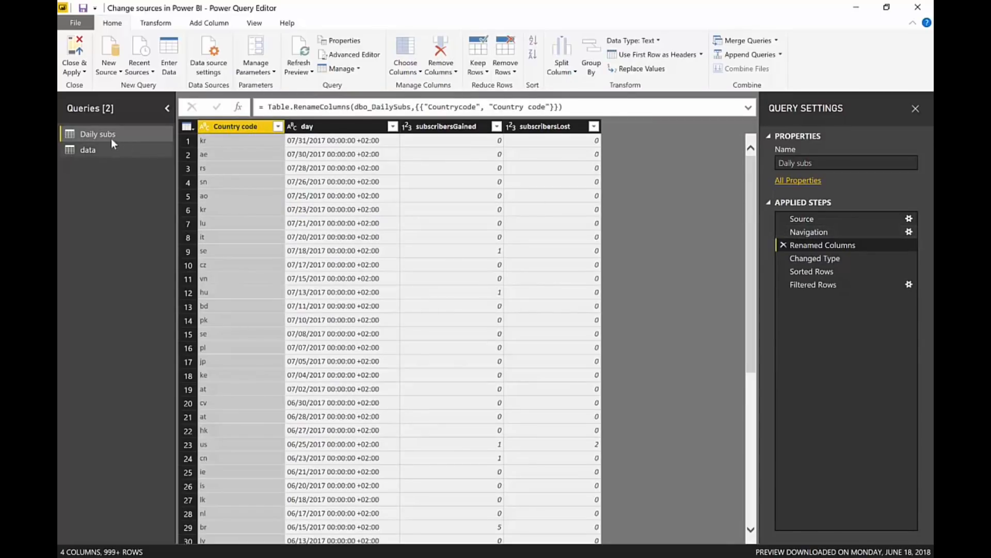
click(101, 150)
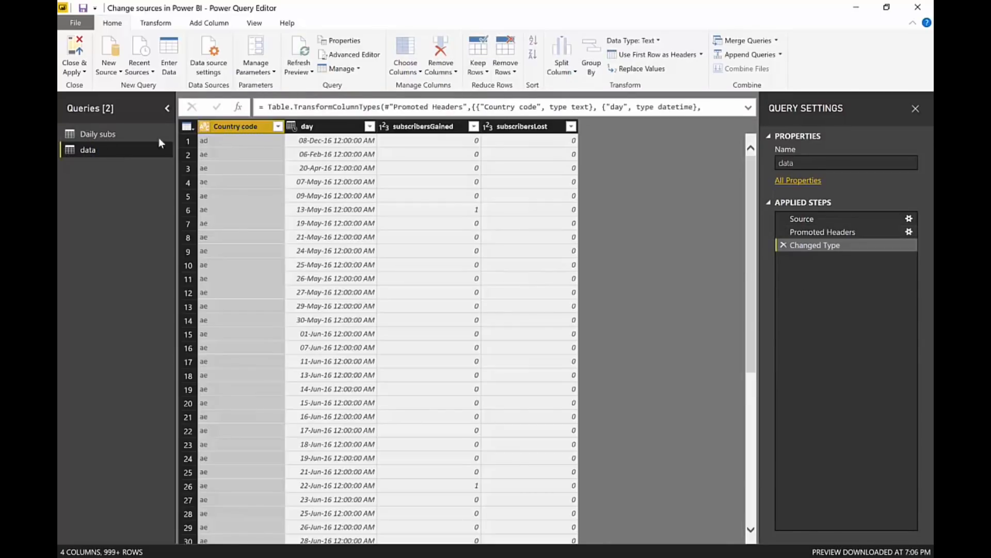
click(98, 134)
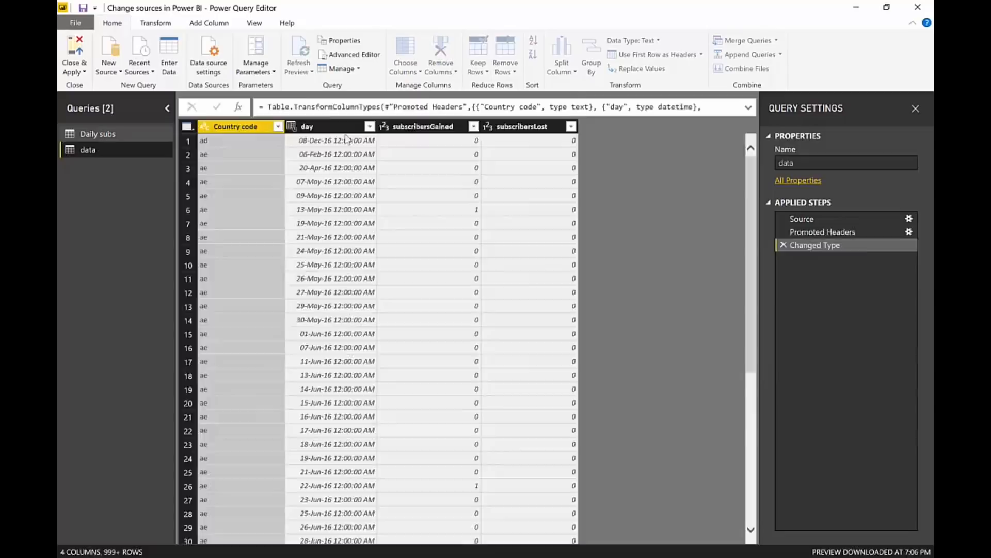
Duplicate the SQL-based Daily subs query.
click(820, 243)
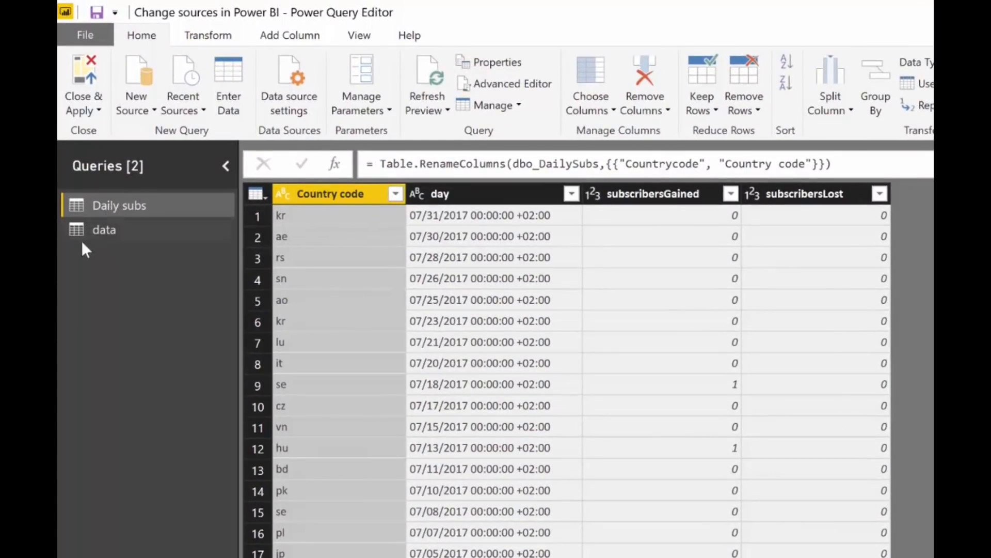
right_click(114, 201)
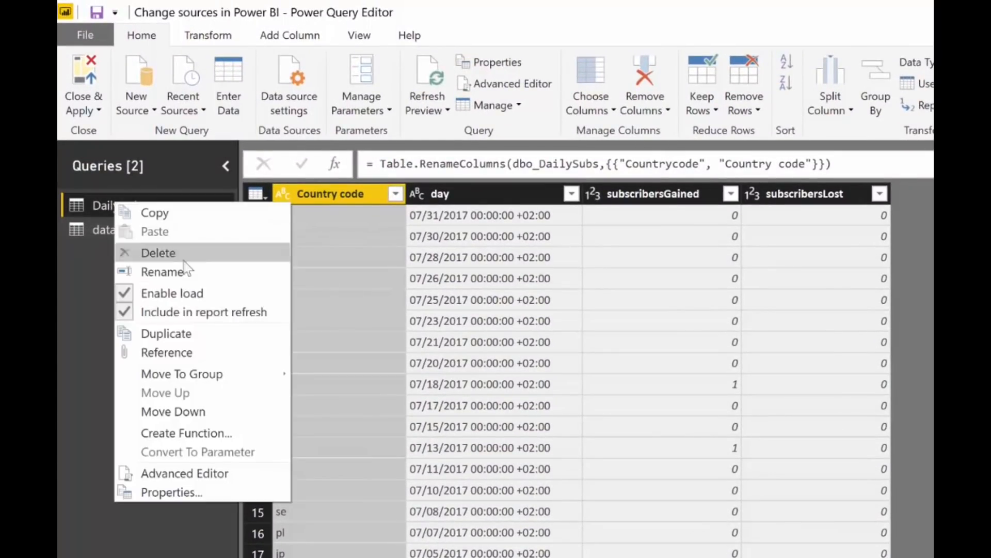
click(170, 330)
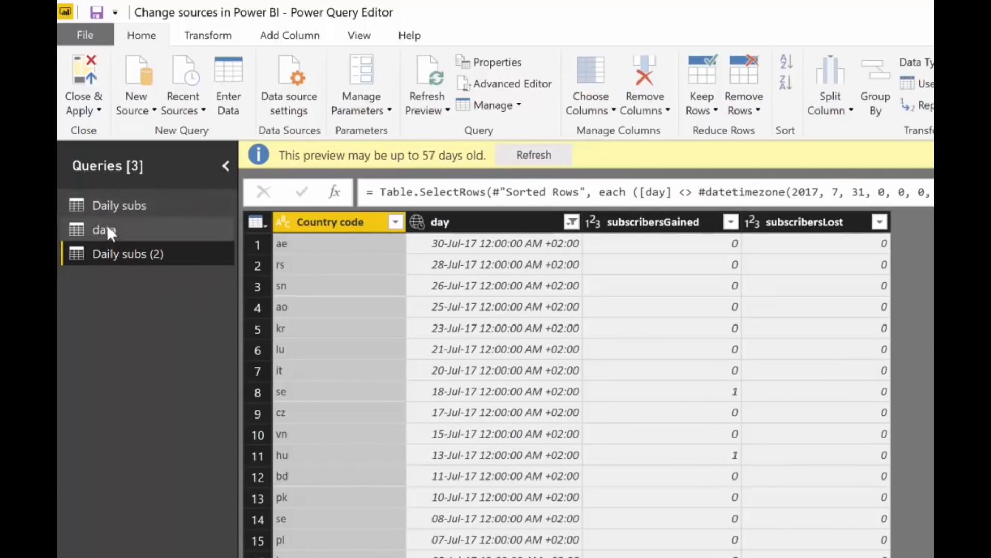
Copy the code of the data query from let through the Source and Promoted Headers lines in the Advanced Editor.
click(154, 227)
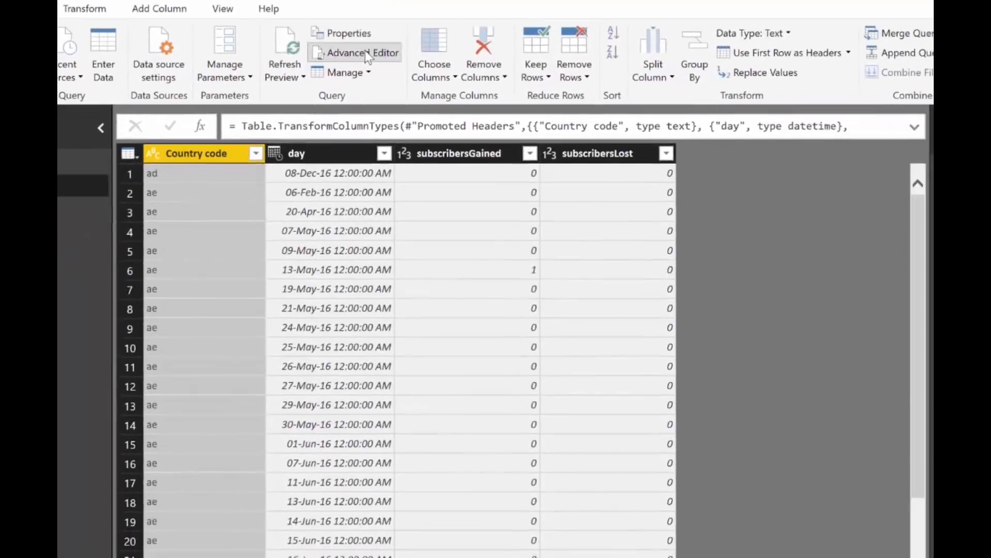
click(469, 76)
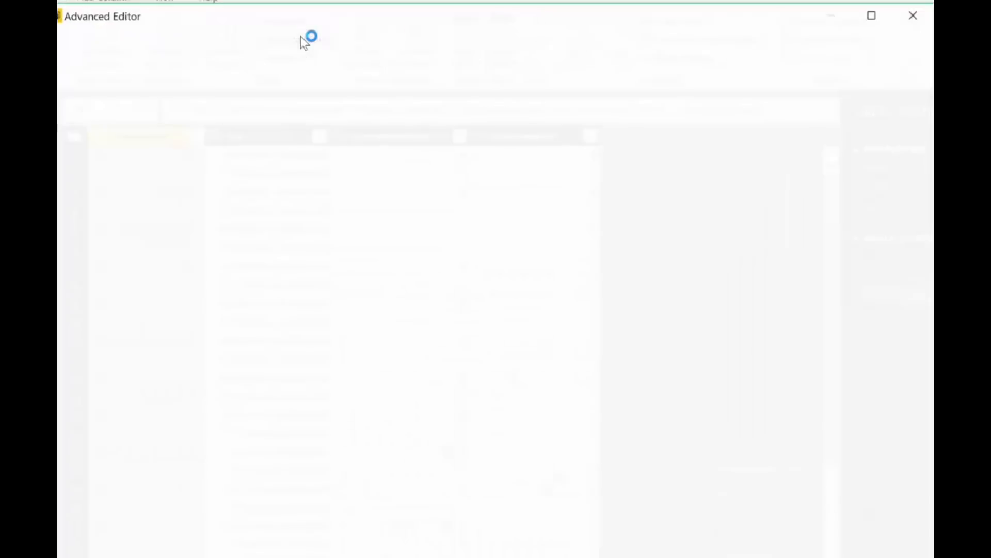
drag(544, 133, 72, 107)
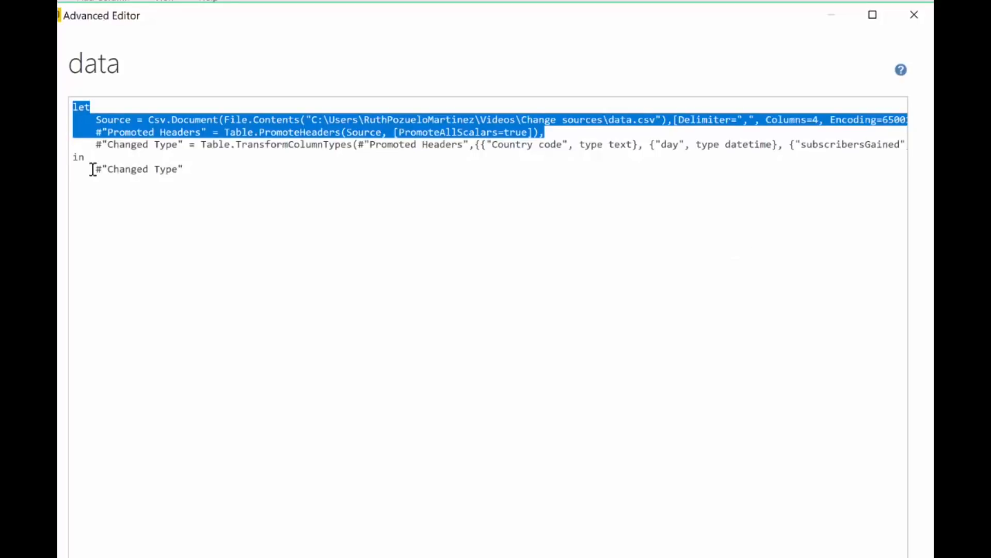
click(732, 504)
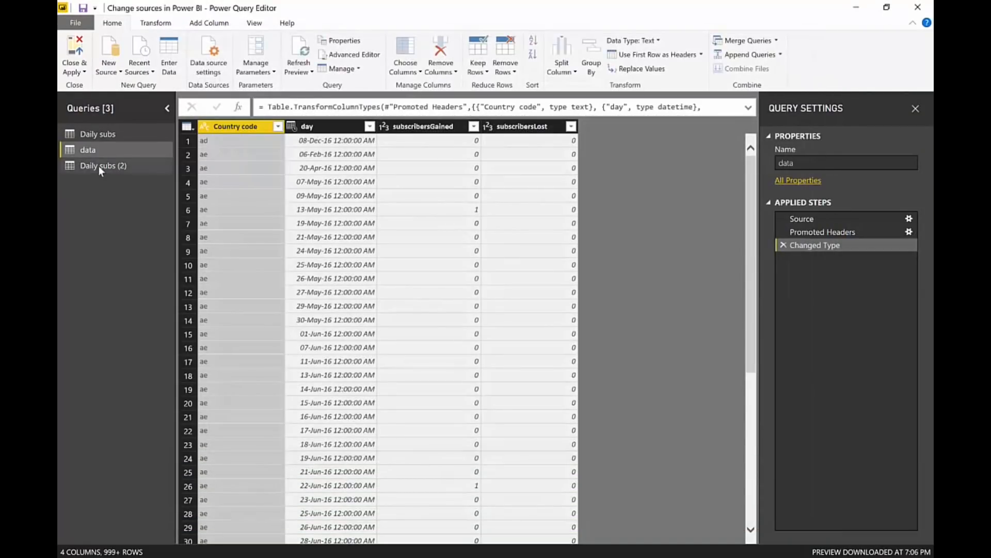
In the Daily subs (2) code, replace everything from let through the Renamed Columns line with the copied CSV source lines.
click(99, 170)
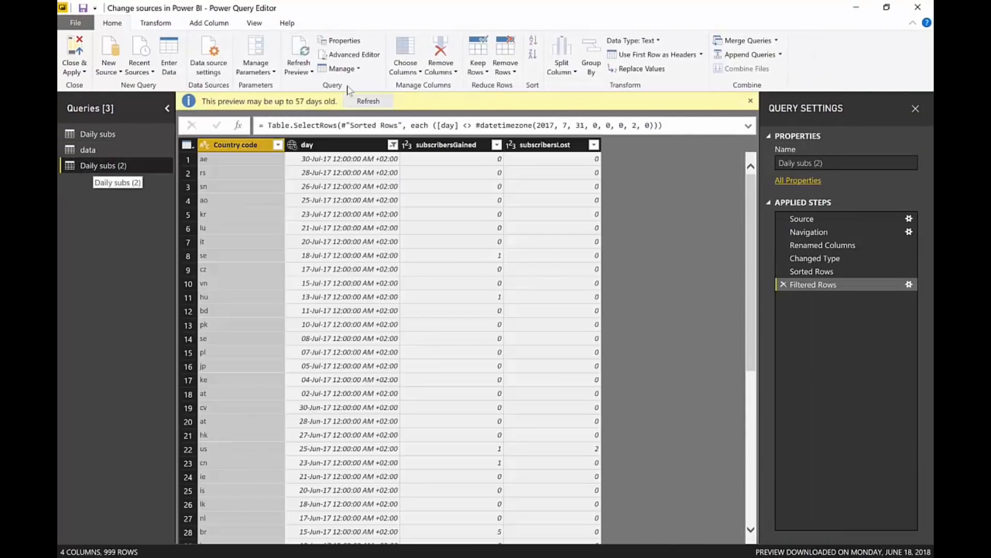
click(363, 54)
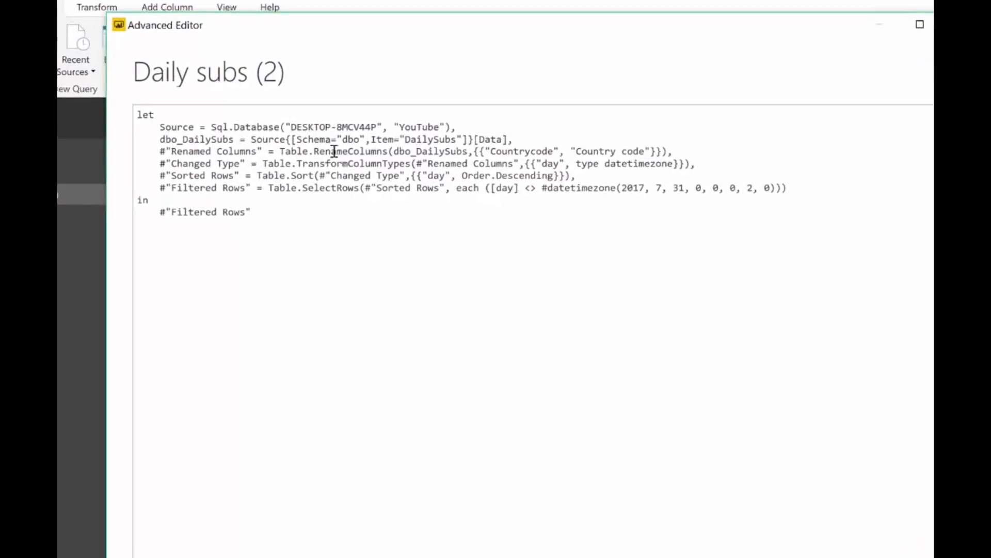
drag(608, 136, 558, 137)
drag(666, 168, 59, 111)
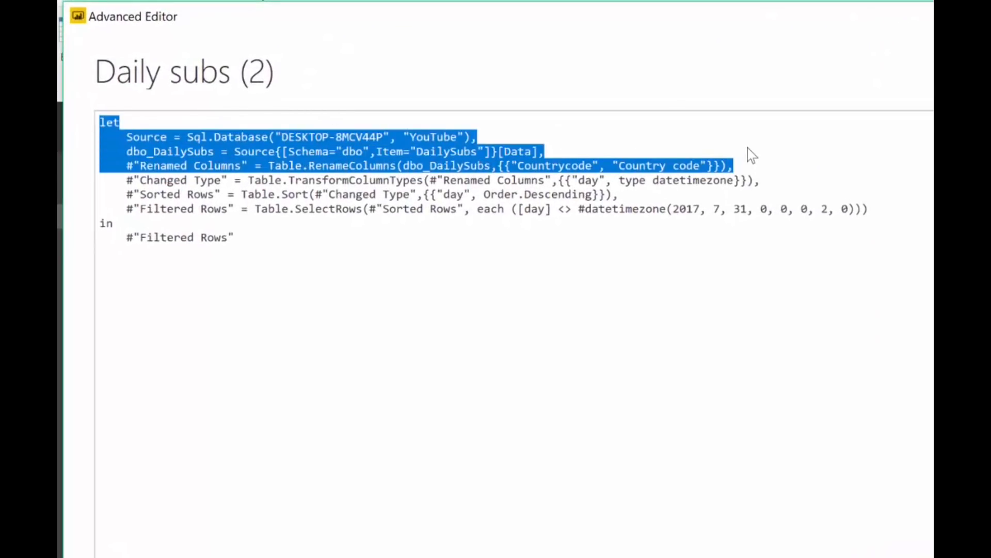
key(ctrl+v)
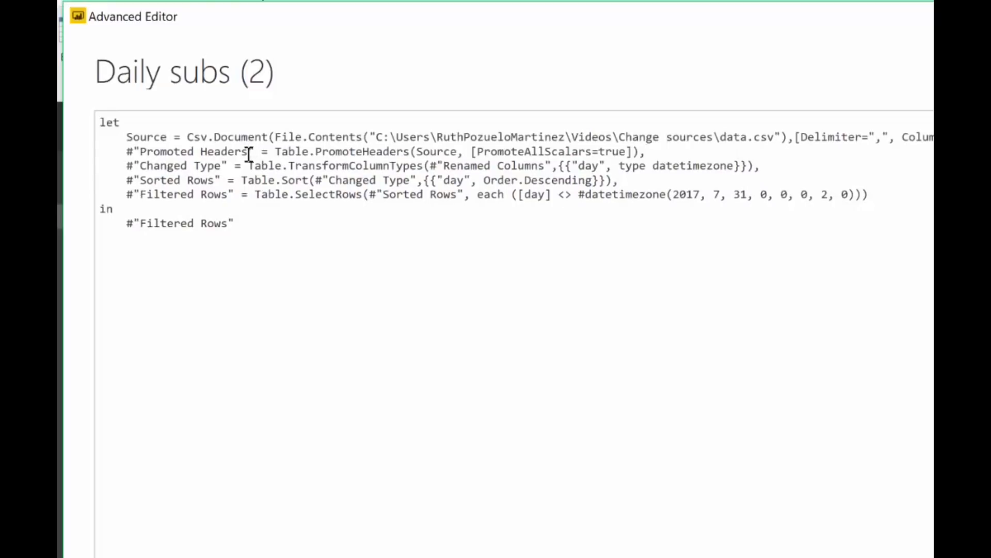
Make the Changed Type line reference "Promoted Headers" instead of "Renamed Columns", save the code, and check the query's Source step.
drag(248, 152, 141, 151)
key(ctrl+c)
drag(538, 166, 470, 167)
key(Delete)
key(BackSpace)
key(BackSpace)
key(BackSpace)
key(BackSpace)
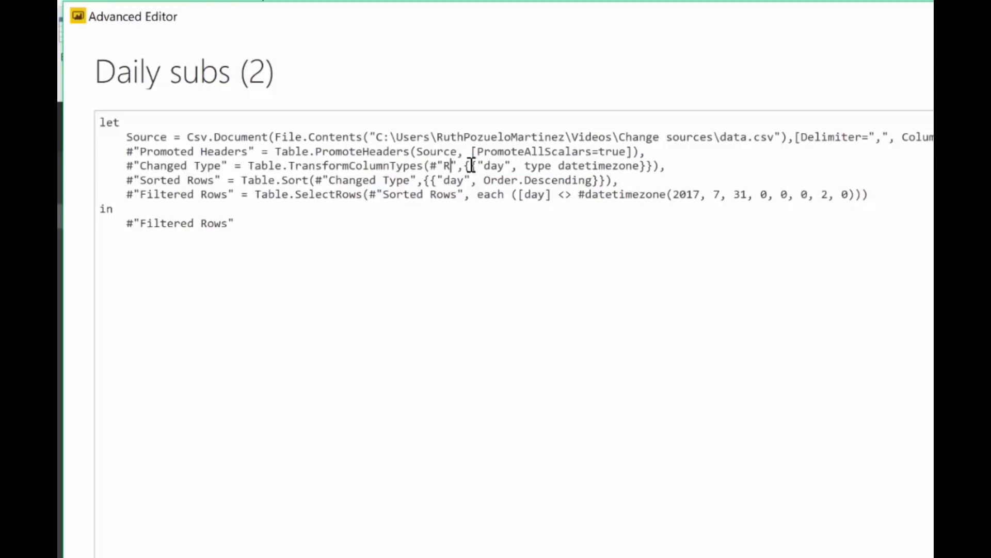
key(ctrl+v)
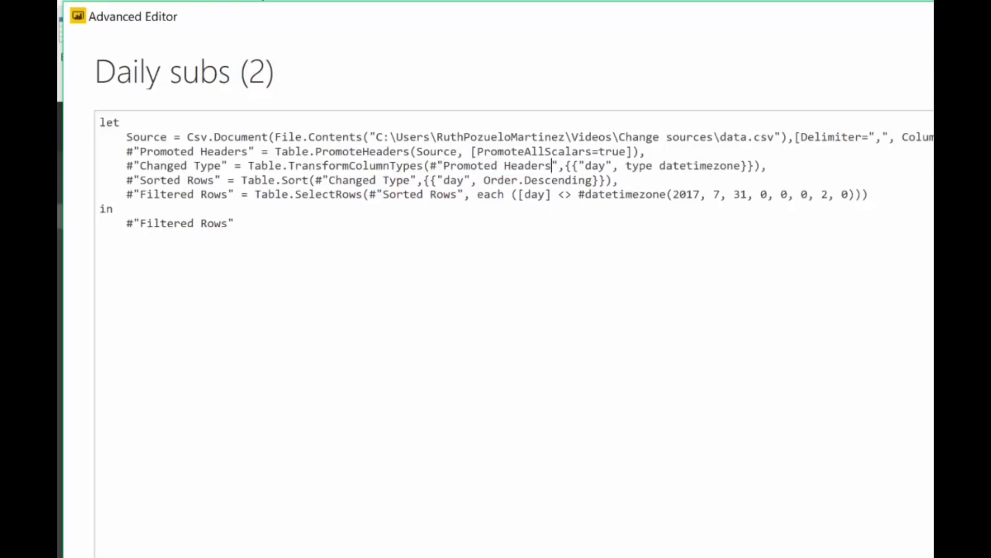
click(690, 346)
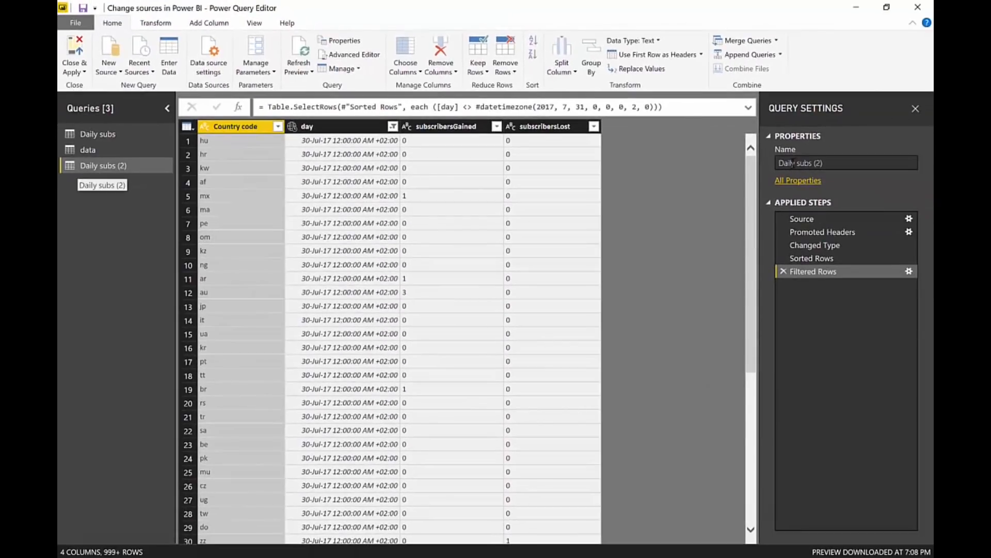
click(816, 220)
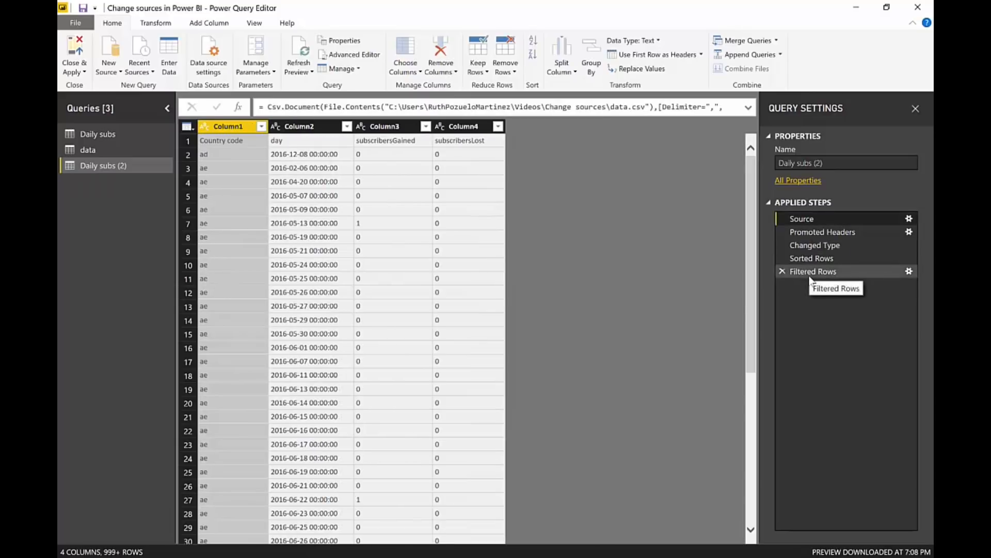
Copy the complete code of the Daily subs (2) query from the Advanced Editor.
click(352, 55)
drag(274, 169, 123, 77)
click(736, 498)
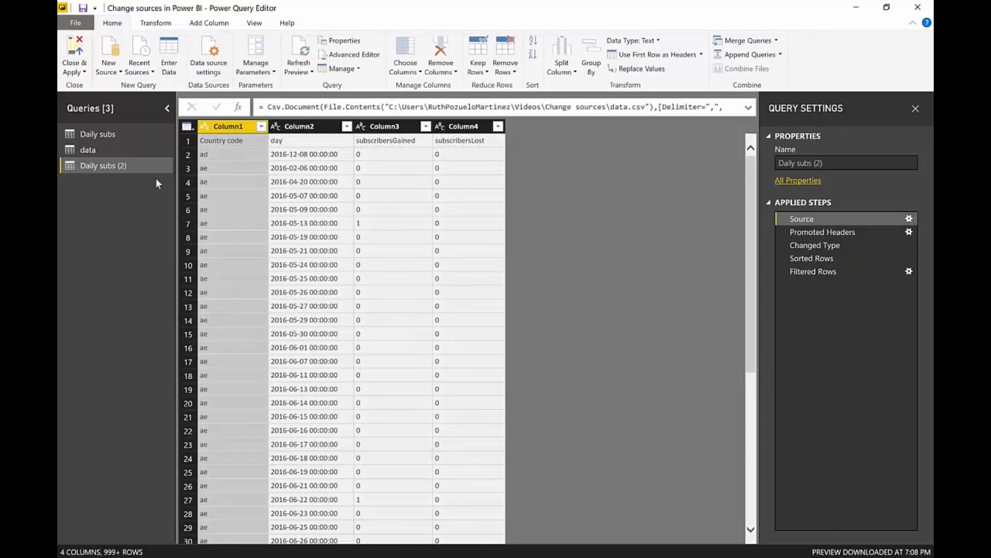
Replace all code of the original Daily subs query with the copied code, and check its Source step.
click(101, 134)
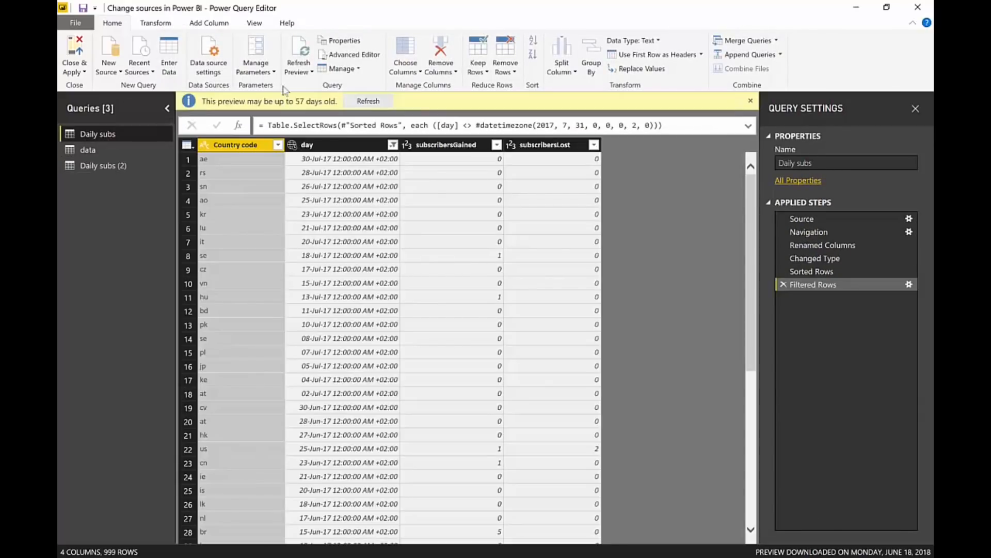
click(349, 55)
drag(350, 223, 106, 62)
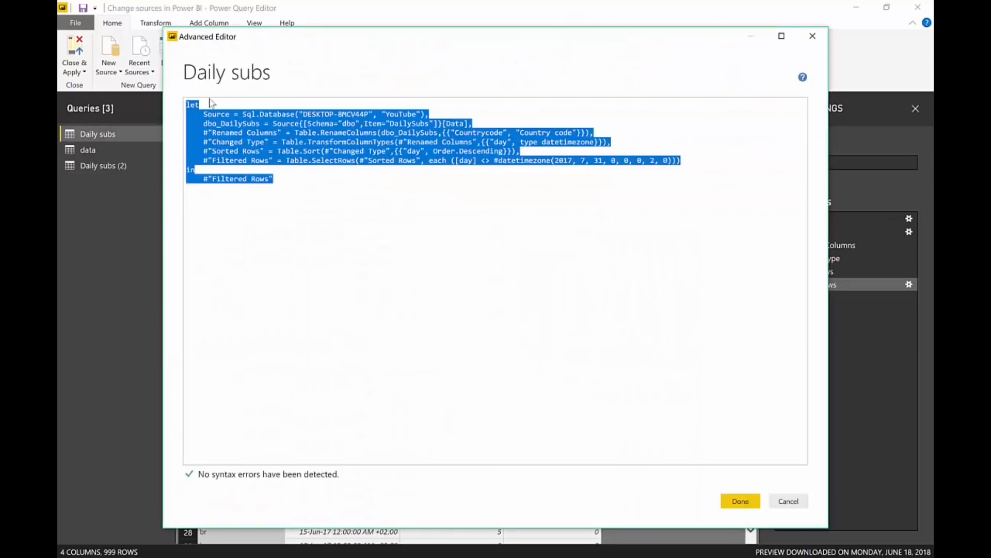
key(ctrl+v)
click(740, 500)
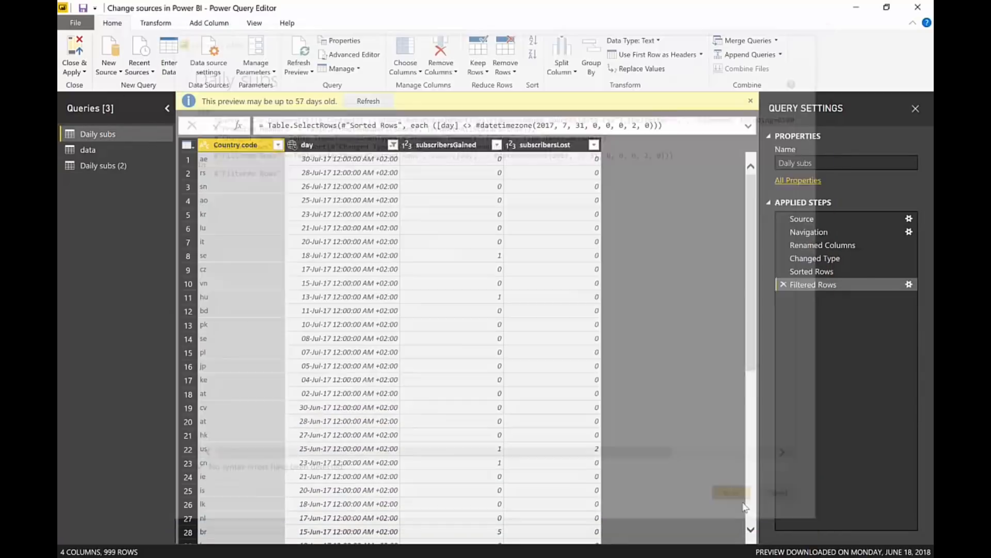
click(812, 218)
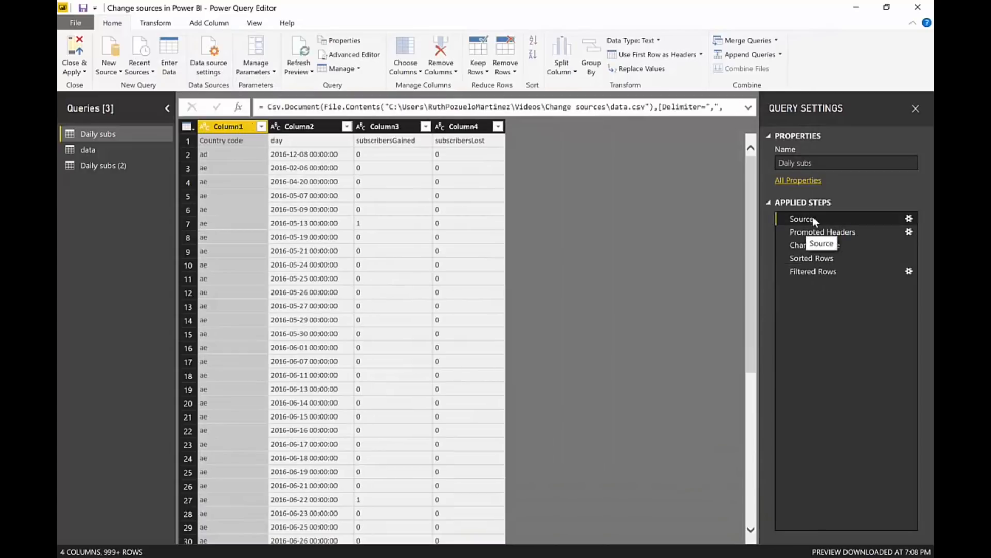
Disable loading for the data and Daily subs (2) queries, and close the query editor with the changes applied.
click(94, 149)
right_click(89, 150)
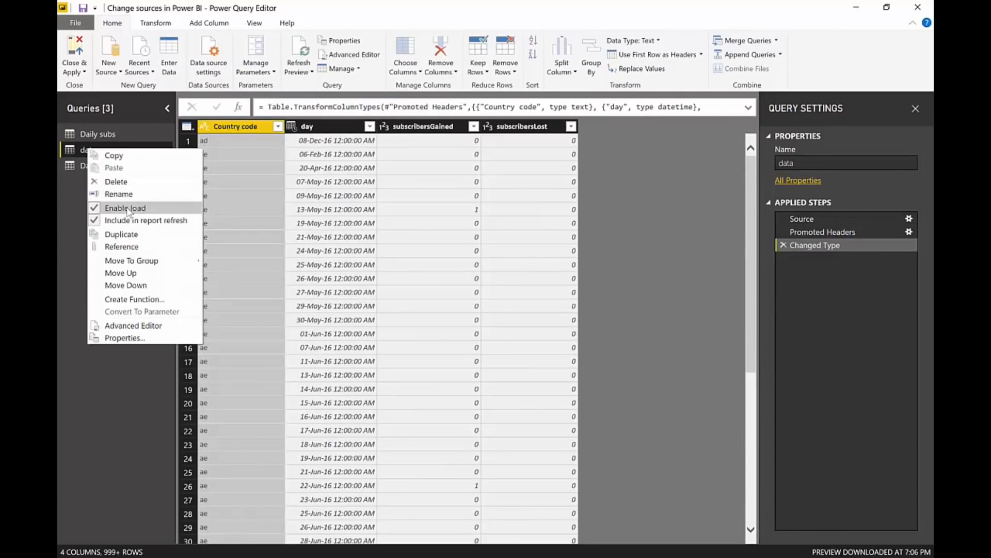
click(128, 208)
click(106, 165)
right_click(101, 166)
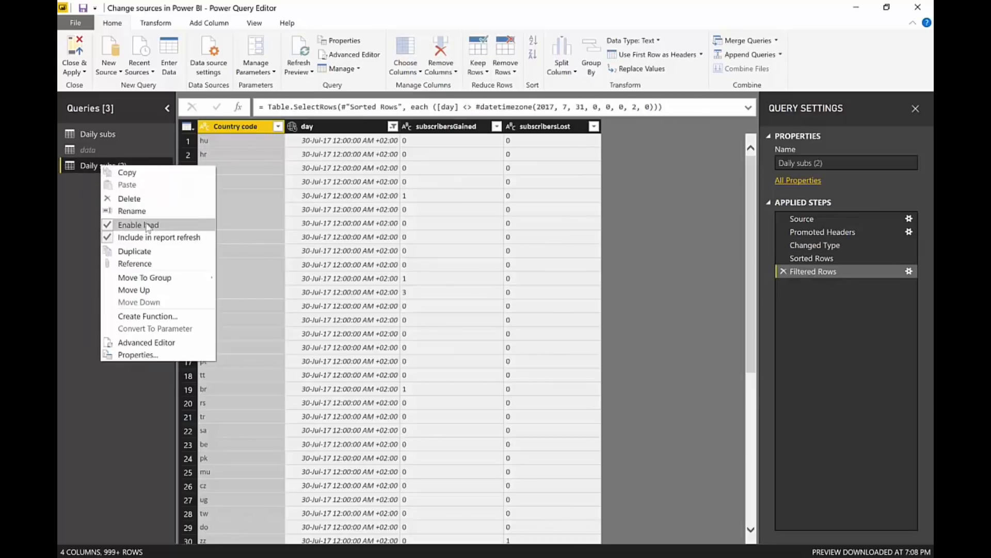
click(148, 227)
click(72, 76)
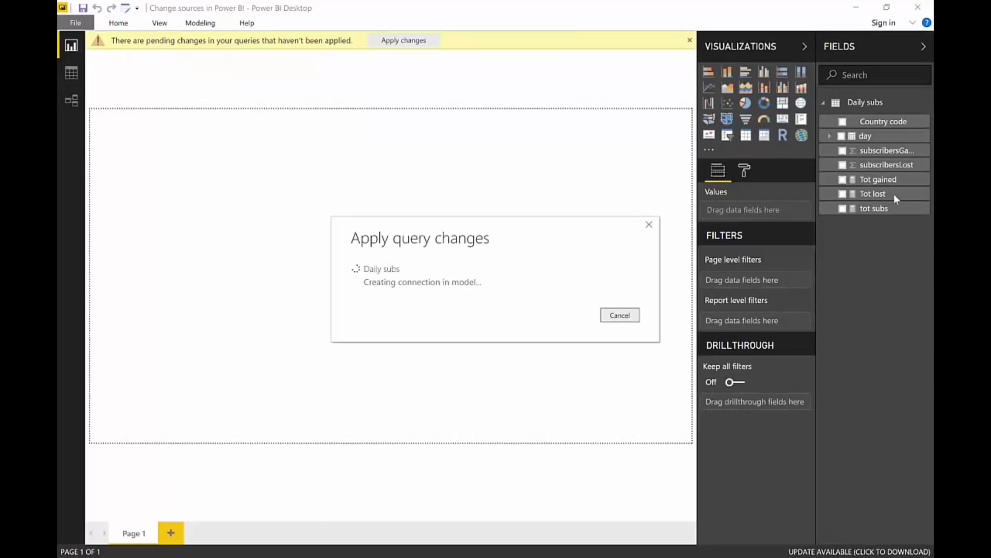